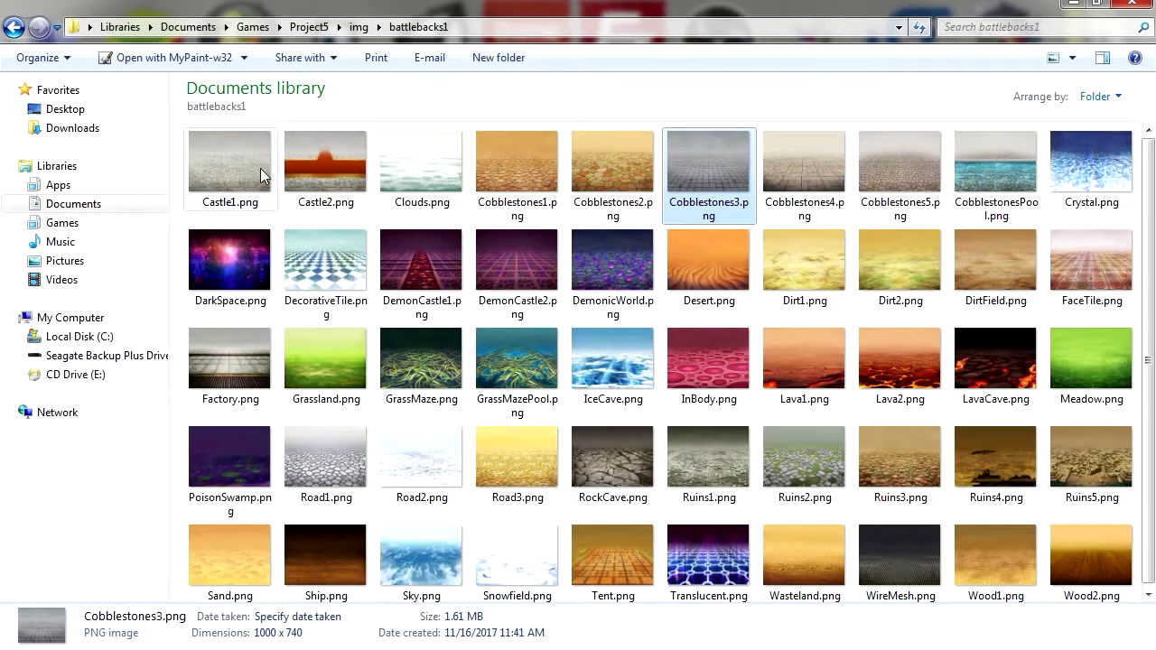
- Open the battlebacks1 background image in Windows Photo Viewer through Open with
right_click(262, 174)
mouse_move(470, 271)
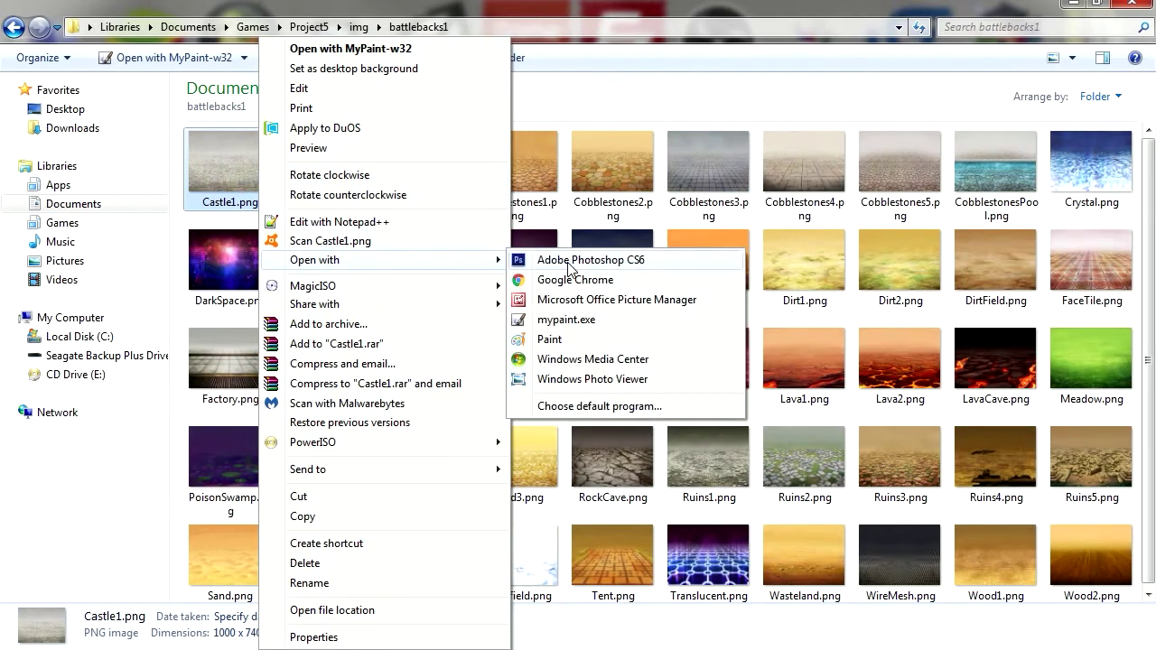
click(583, 379)
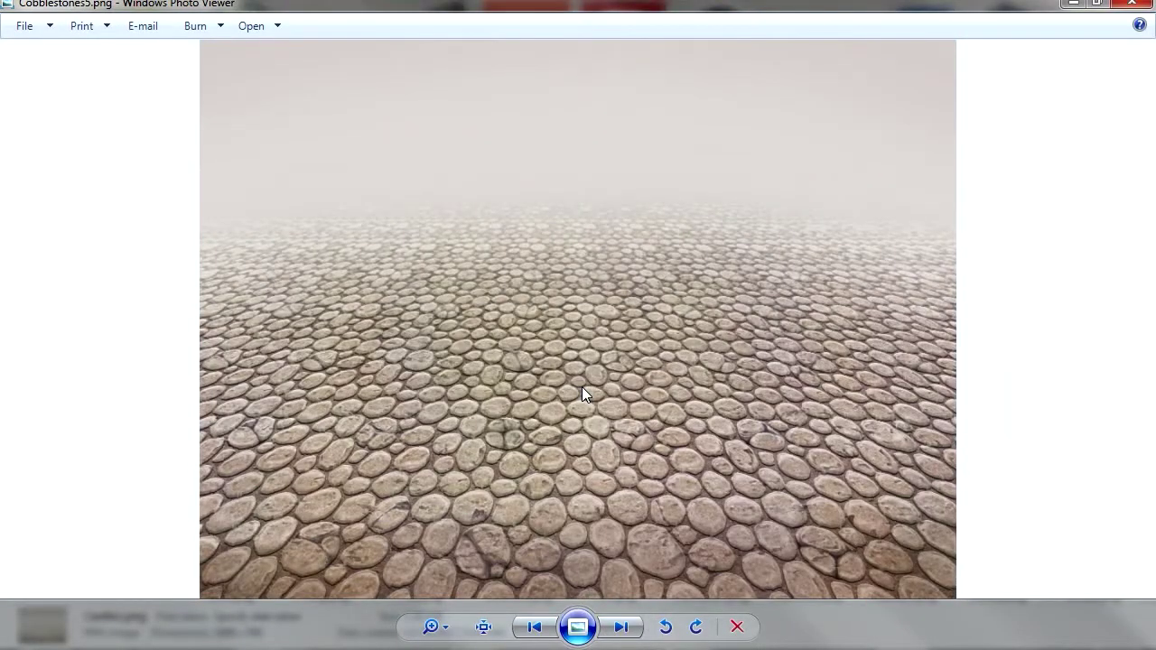
- Page forward through the next battle background images in Windows Photo Viewer
key(Right)
key(Right)
key(Right)
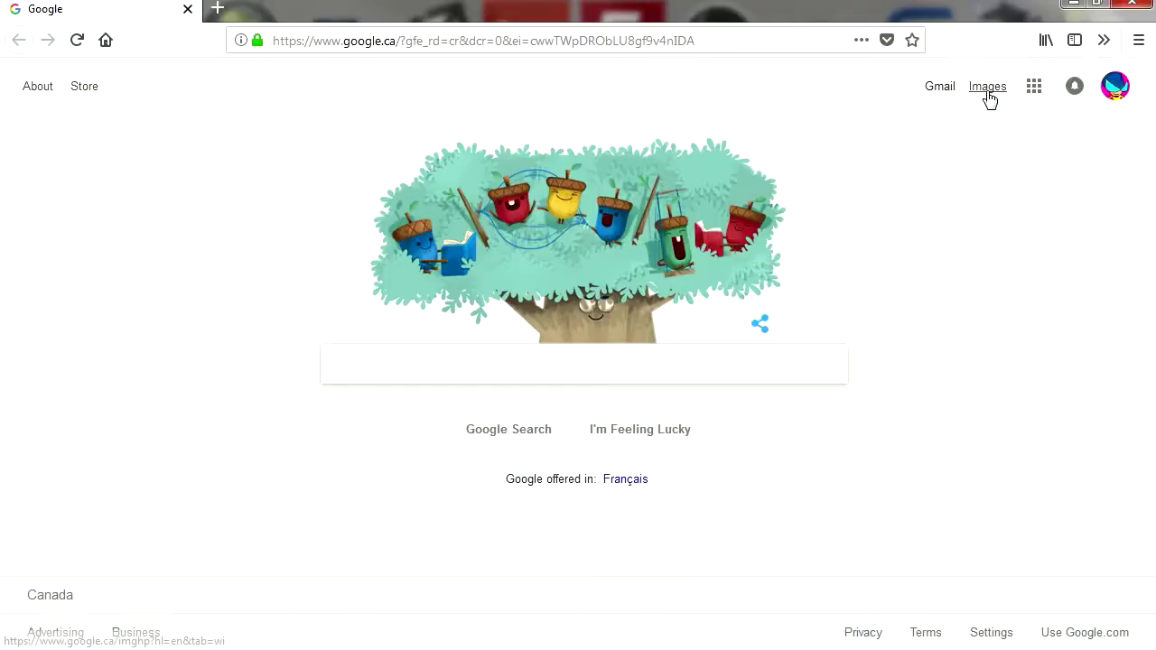
- Search Google Images for 'textures', copy the cracked soil image, and return to Photoshop
click(987, 87)
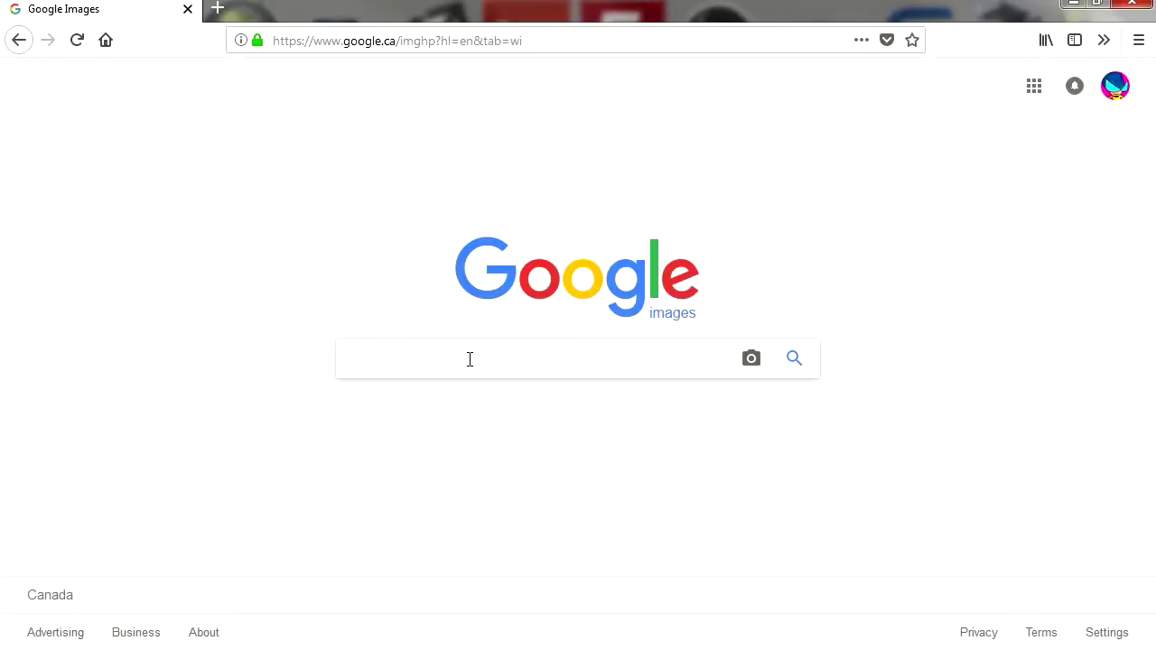
text(tex)
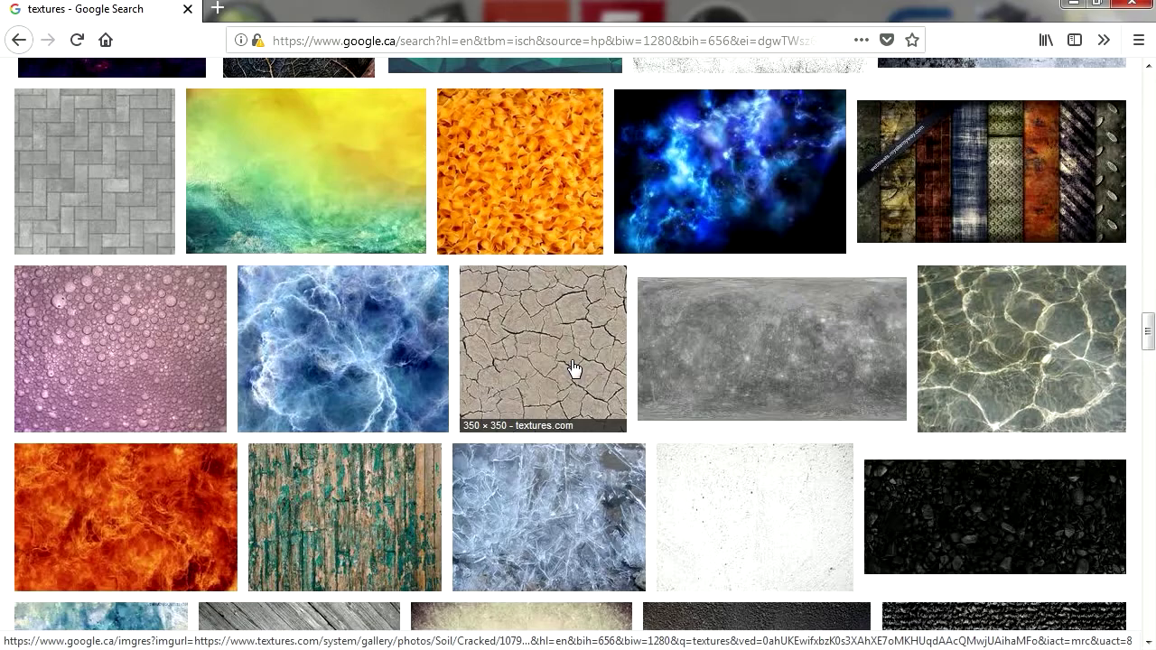
click(572, 367)
right_click(403, 487)
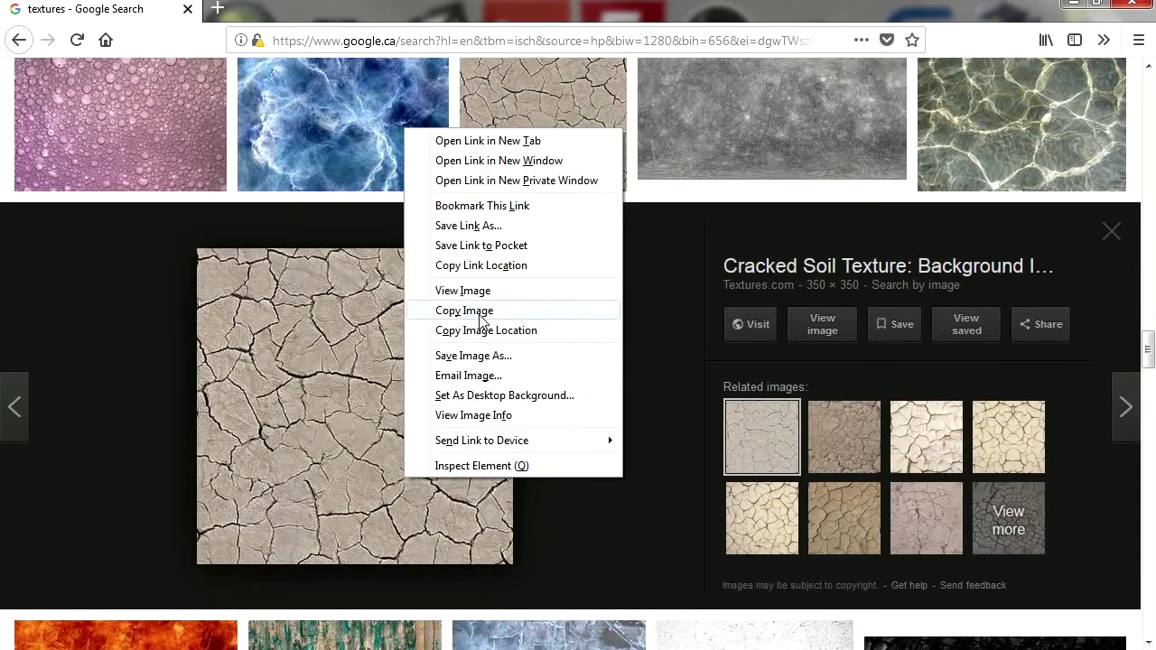
click(456, 310)
key(alt+Tab)
- Open IceCave.png and paste the cracked soil in as a new layer, shifted up-left
key(ctrl+o)
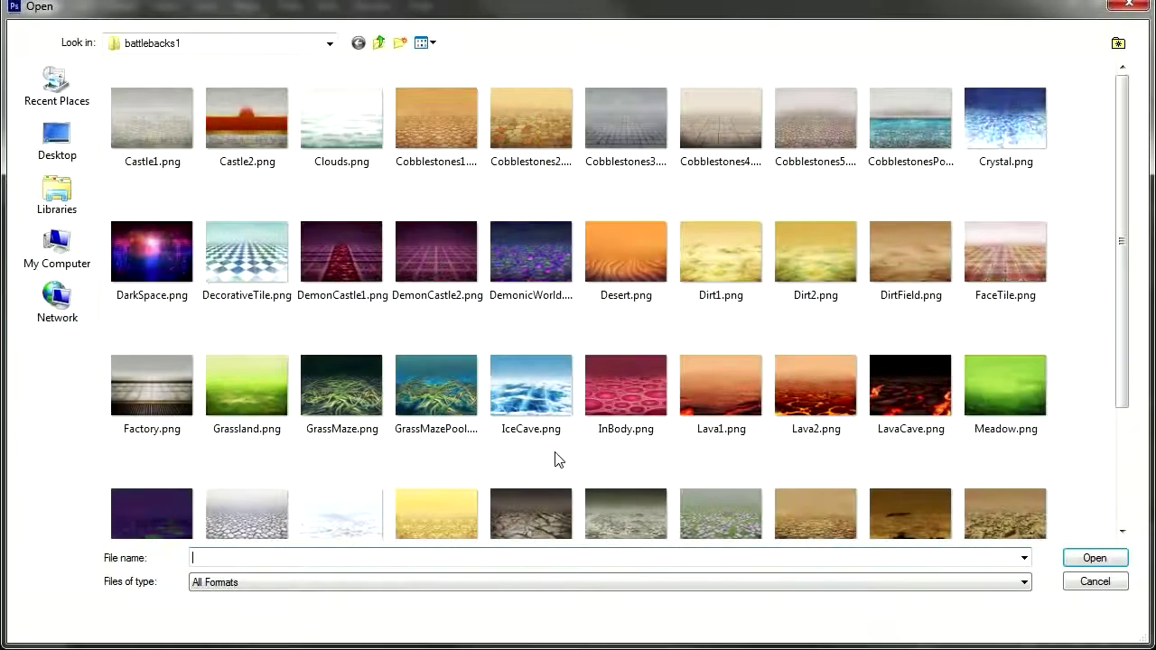
double_click(531, 386)
key(ctrl+v)
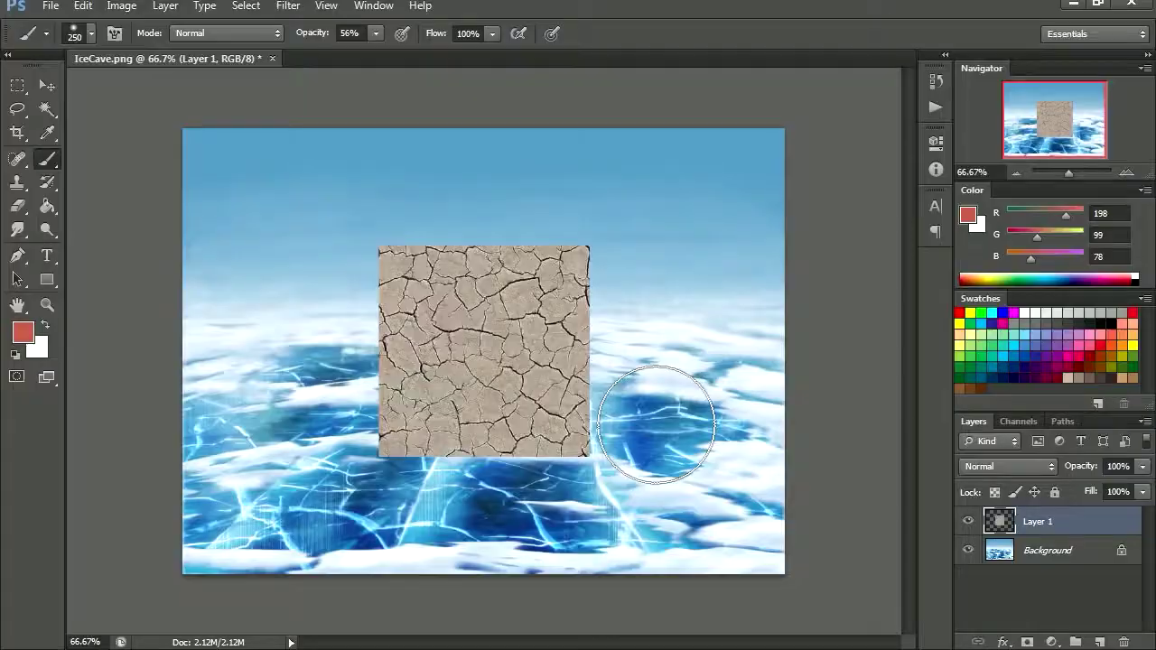
key(v)
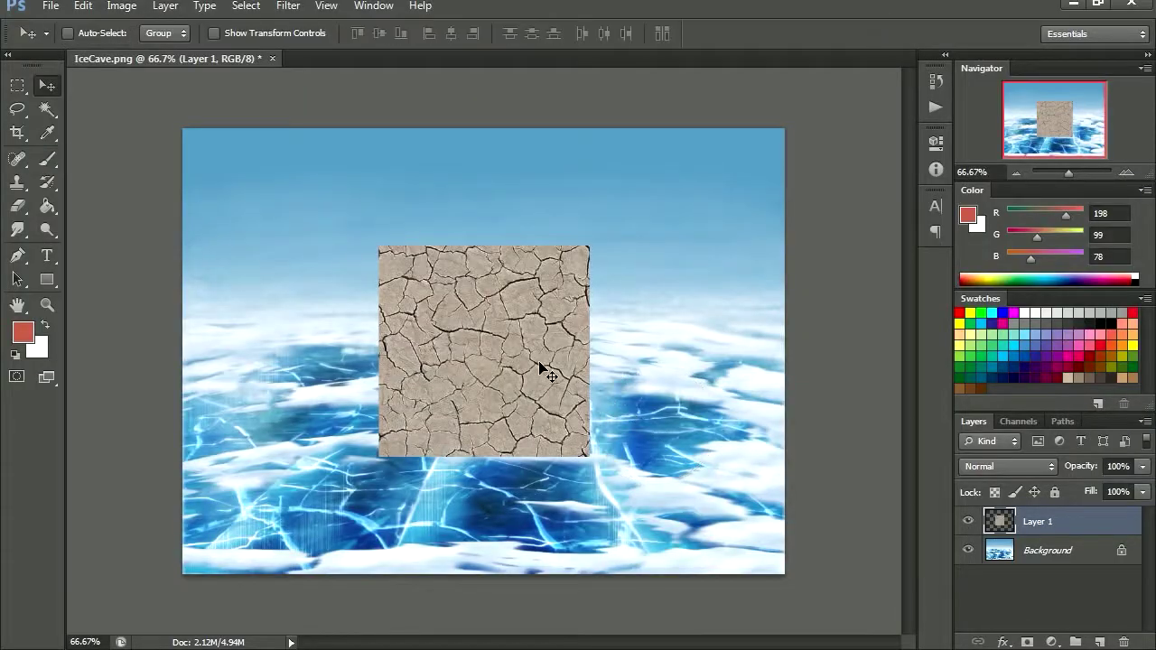
drag(544, 363, 387, 306)
- Perspective-transform the soil layer so it widens toward the bottom and spans the canvas
key(ctrl+t)
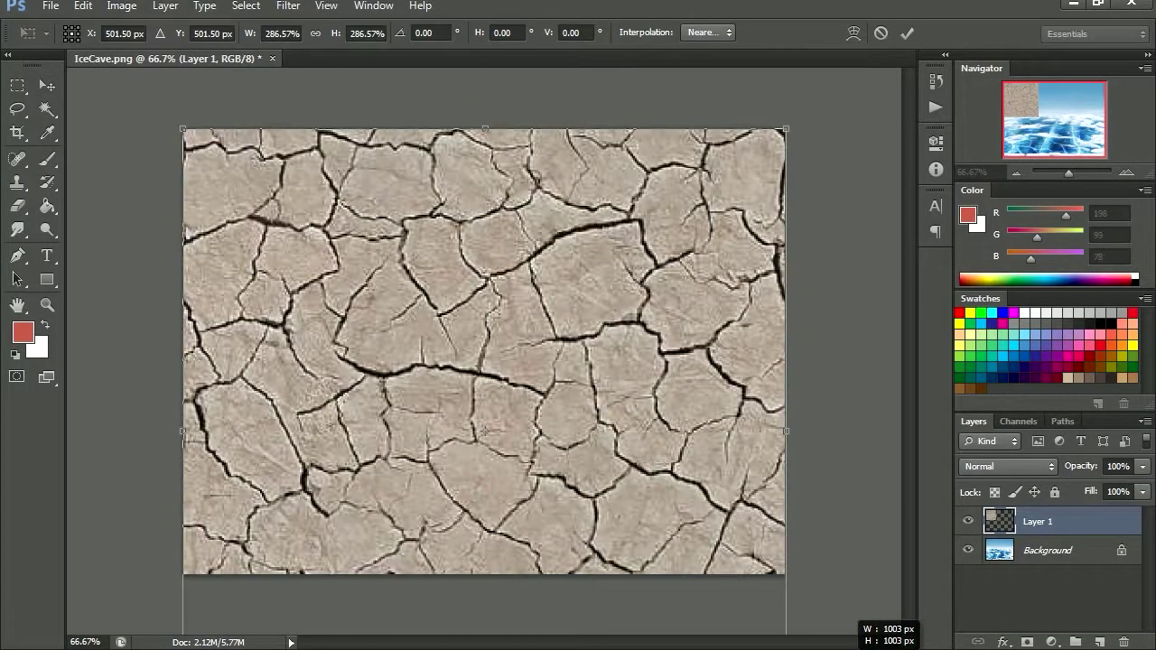
drag(656, 530, 656, 373)
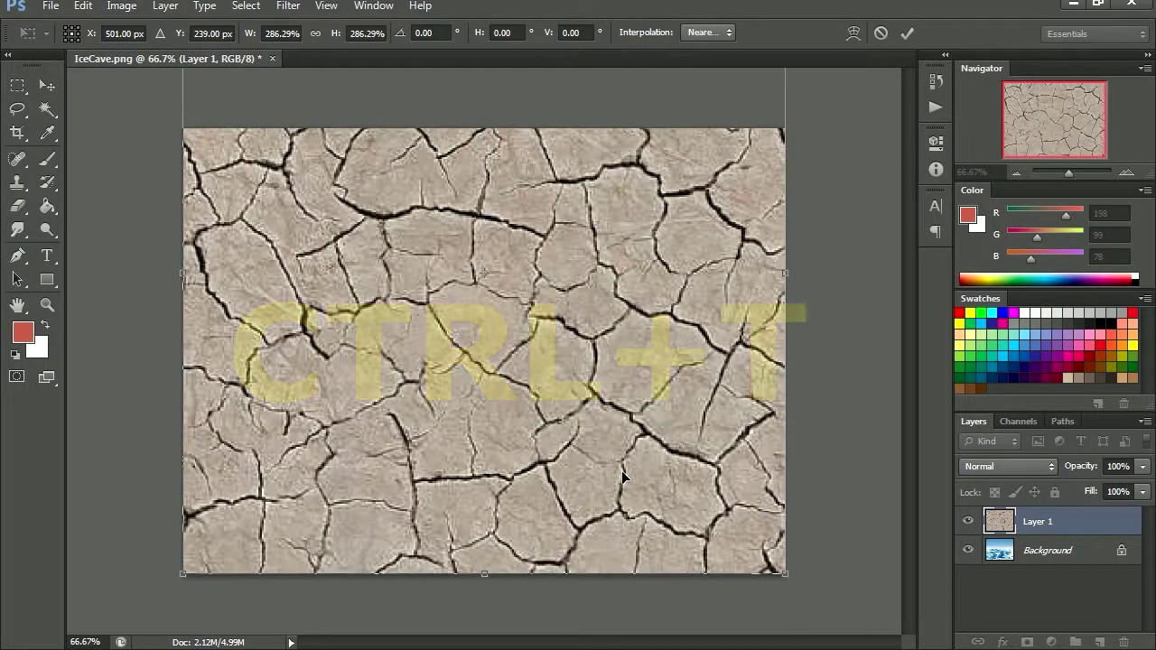
right_click(610, 472)
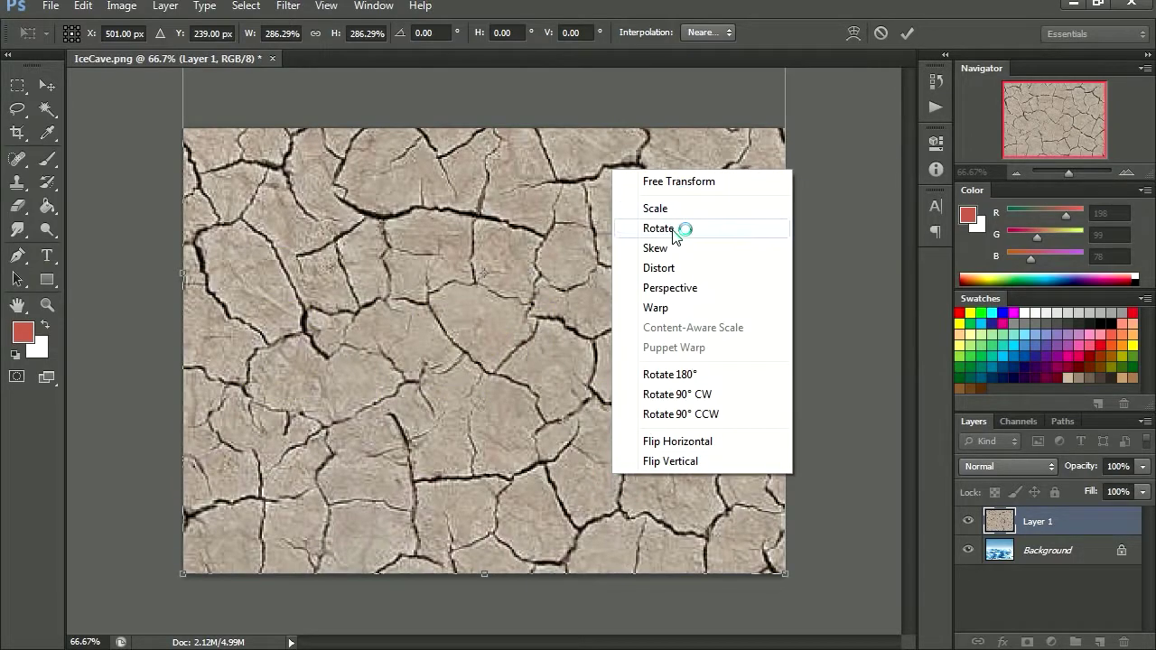
click(688, 292)
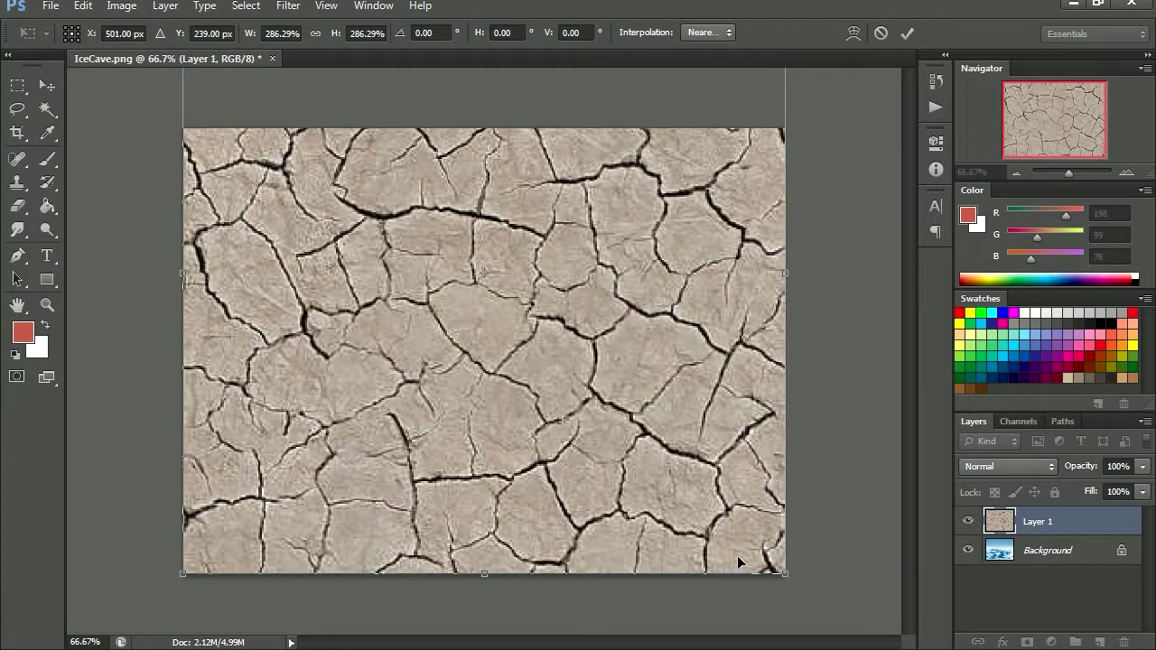
drag(787, 576, 1045, 547)
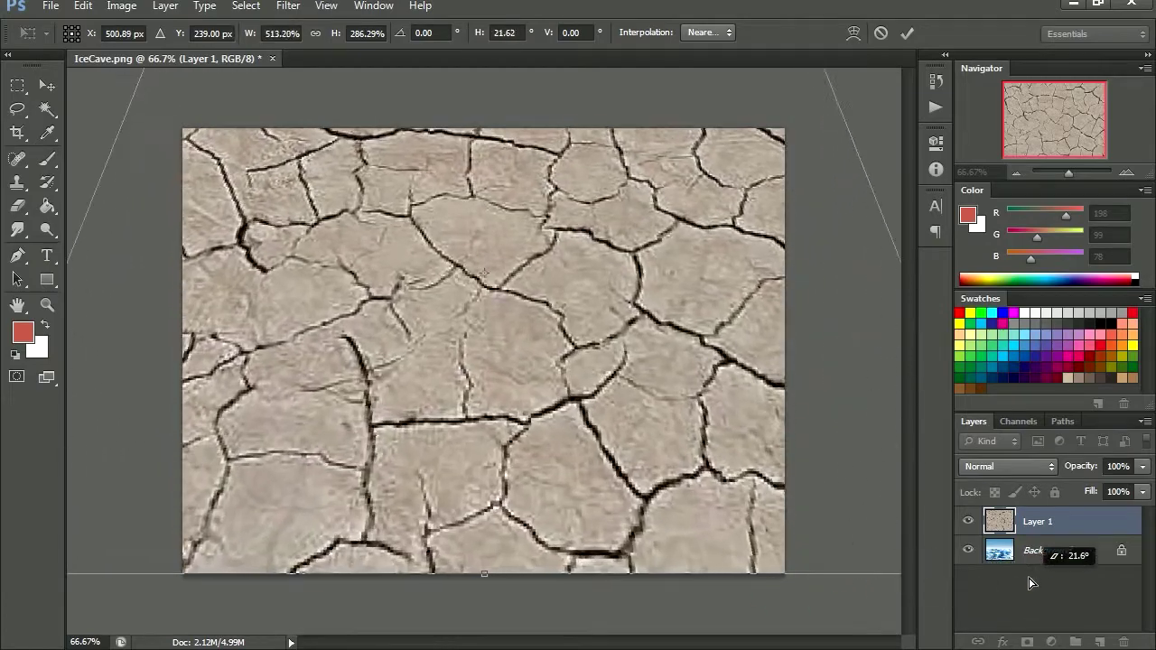
drag(701, 323, 703, 476)
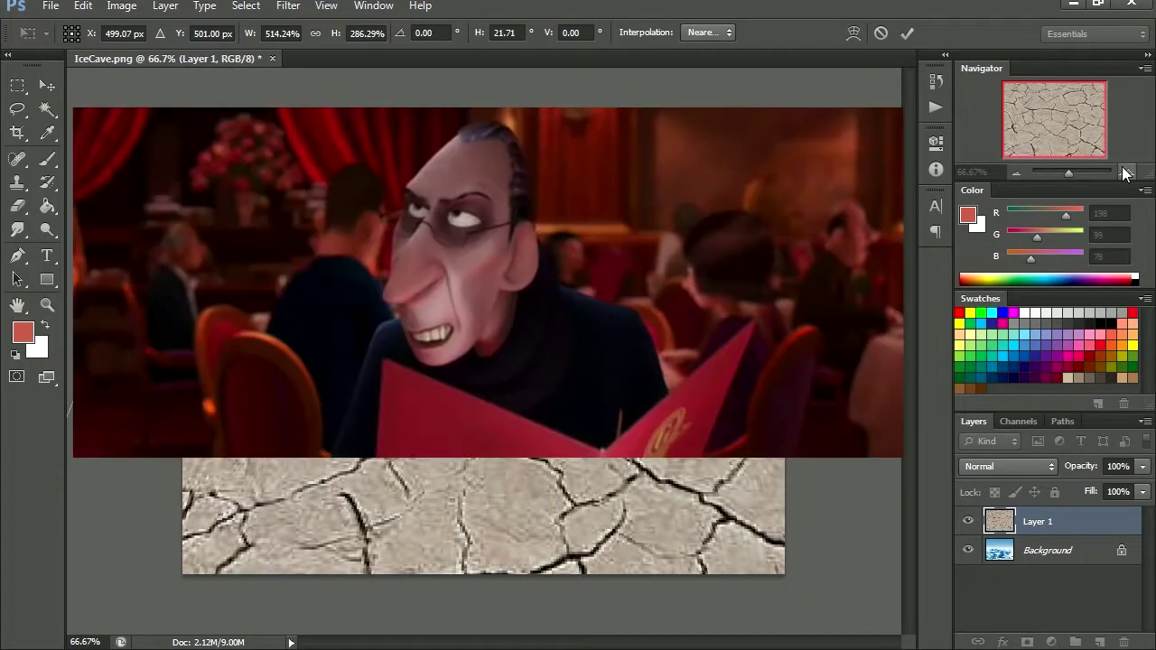
drag(1070, 171, 1061, 173)
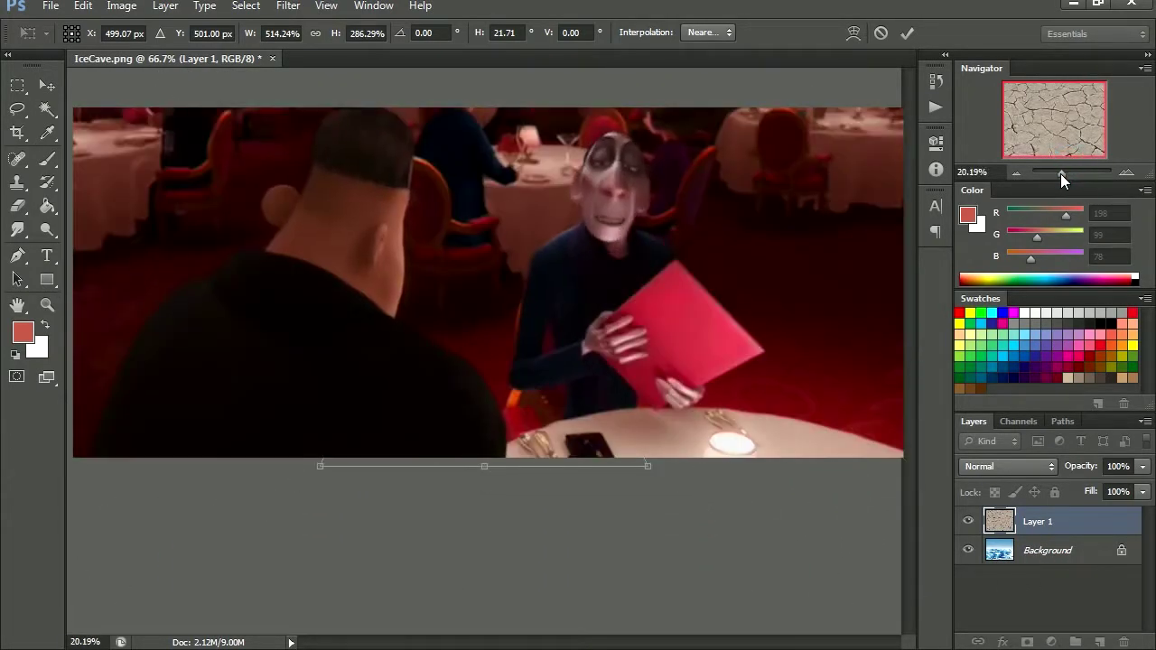
drag(650, 470, 809, 463)
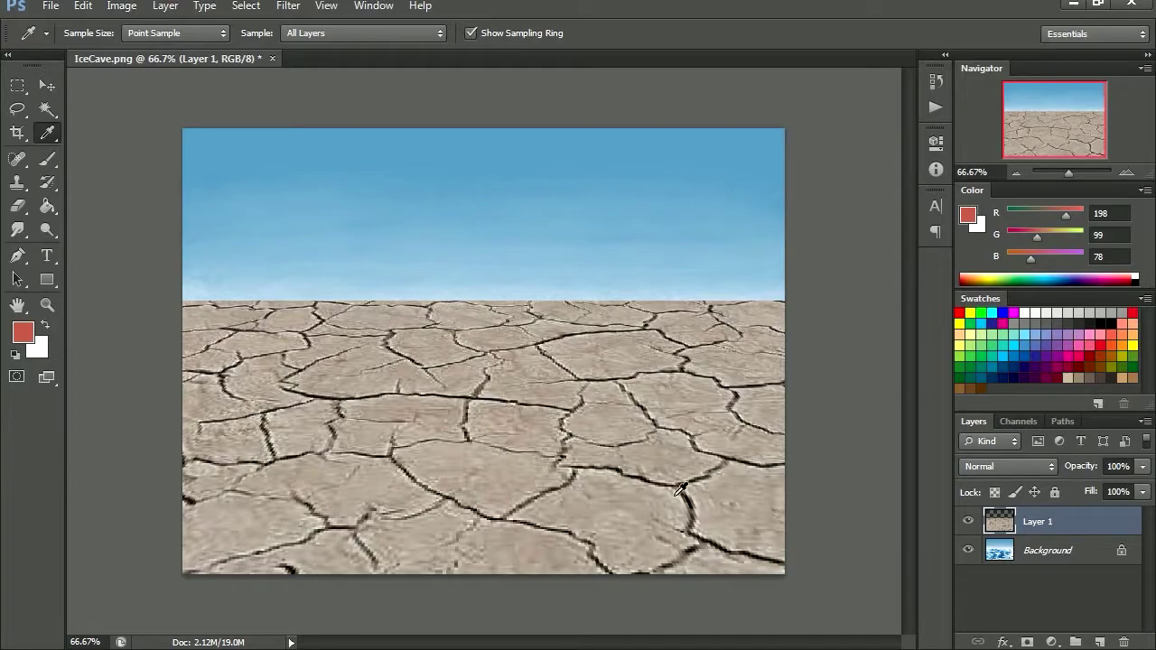
- Paint pale beige fog across the sky on a new layer with the standard brush
click(47, 158)
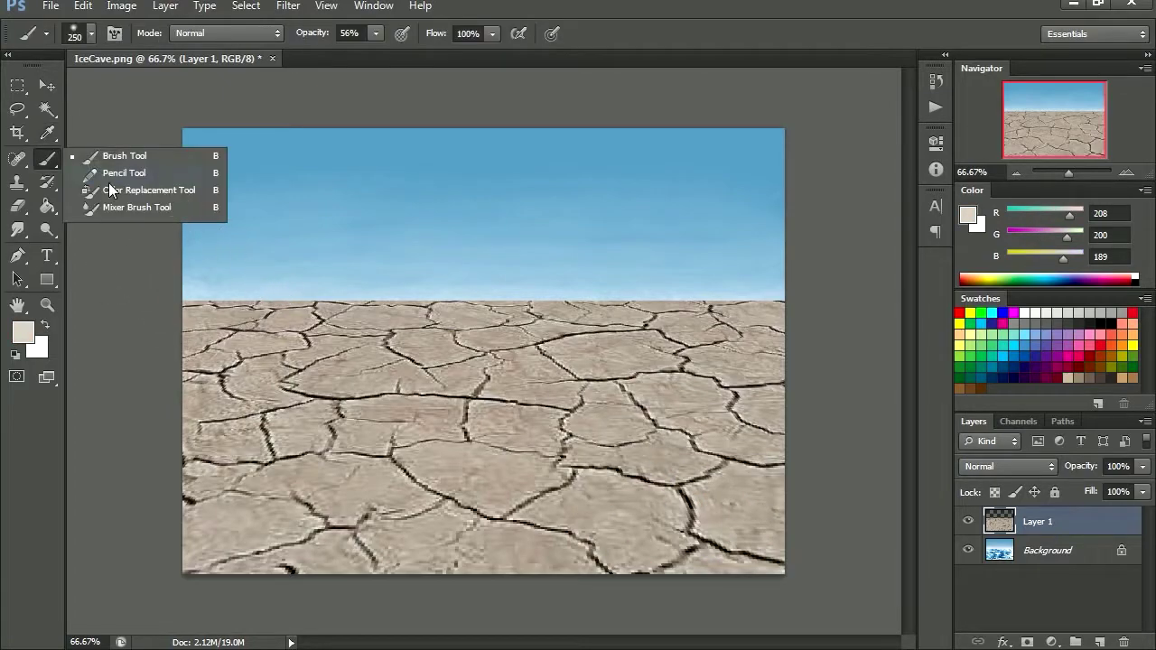
click(104, 160)
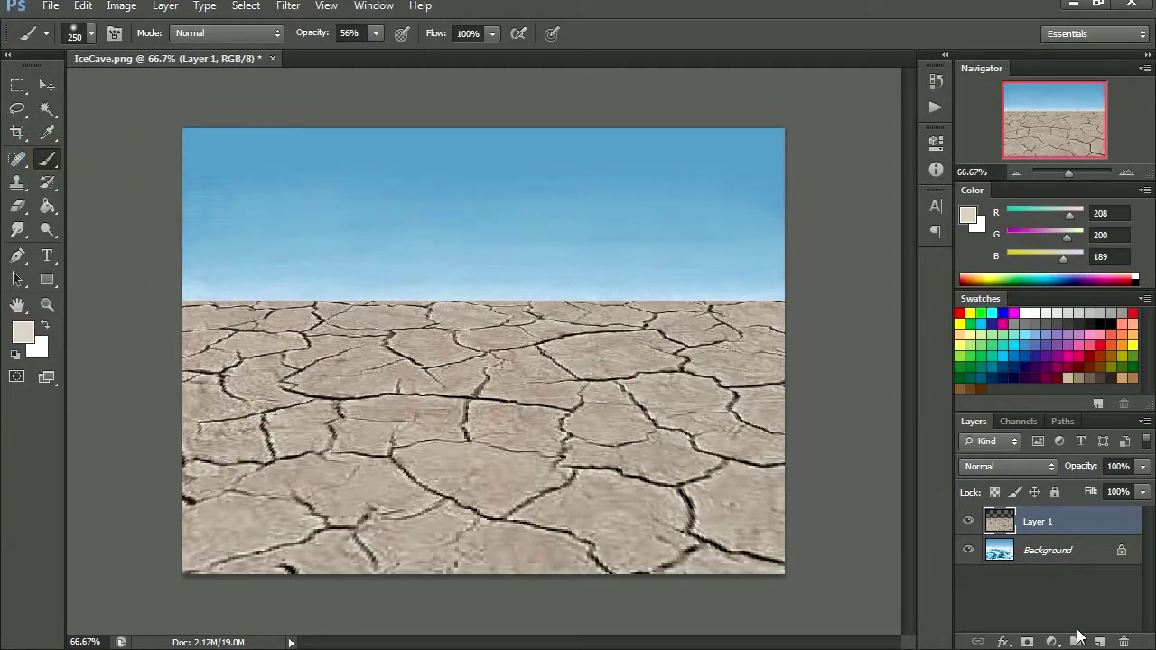
click(1100, 642)
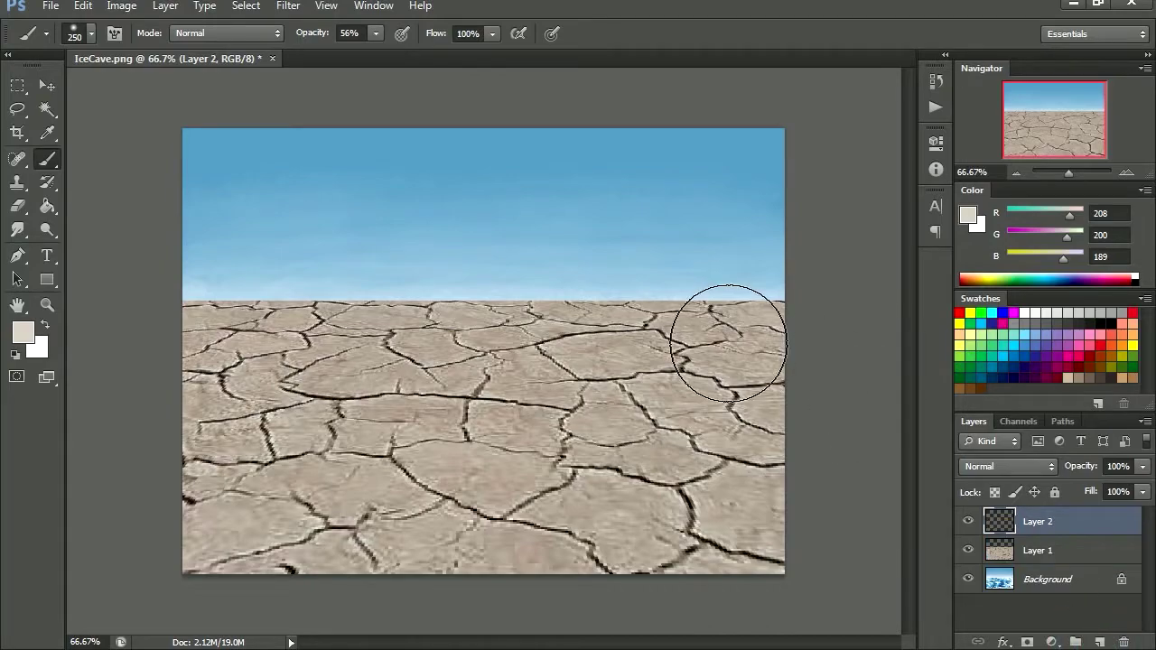
mouse_move(755, 184)
mouse_down()
mouse_move(503, 155)
mouse_move(606, 142)
mouse_move(490, 168)
mouse_move(642, 158)
mouse_move(335, 168)
mouse_up()
mouse_move(375, 33)
mouse_down()
mouse_move(354, 56)
mouse_move(323, 58)
mouse_up()
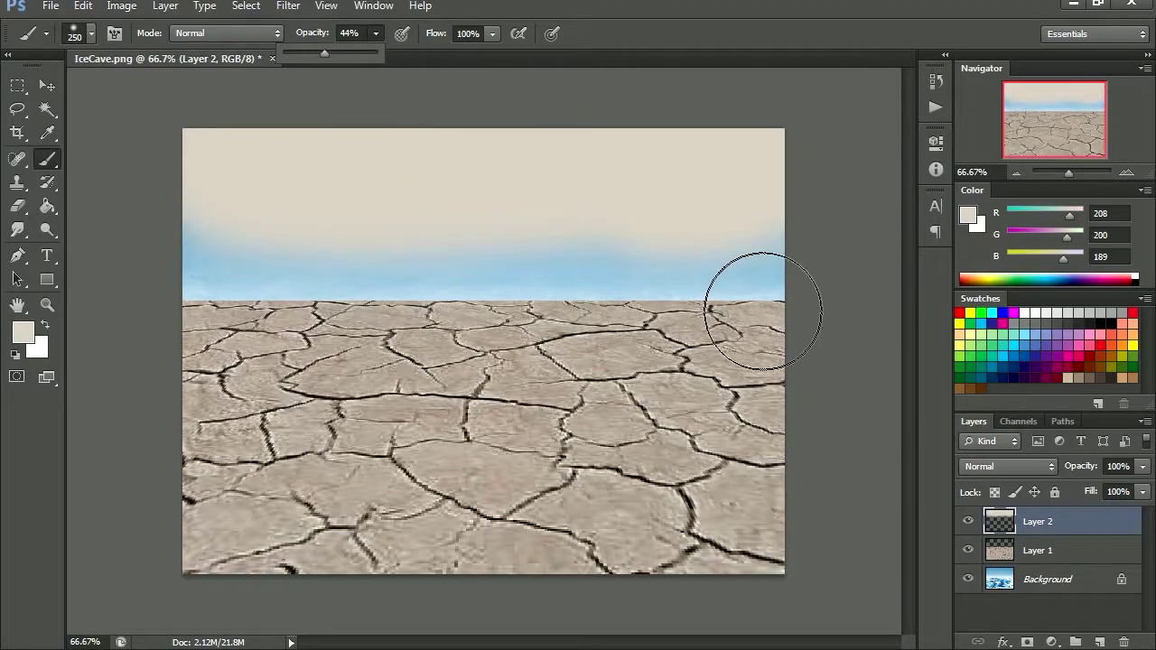
- Add a horizon fog layer, using 44% brush opacity and slightly reduced layer opacity
key(ctrl+shift+alt+n)
drag(762, 297, 808, 381)
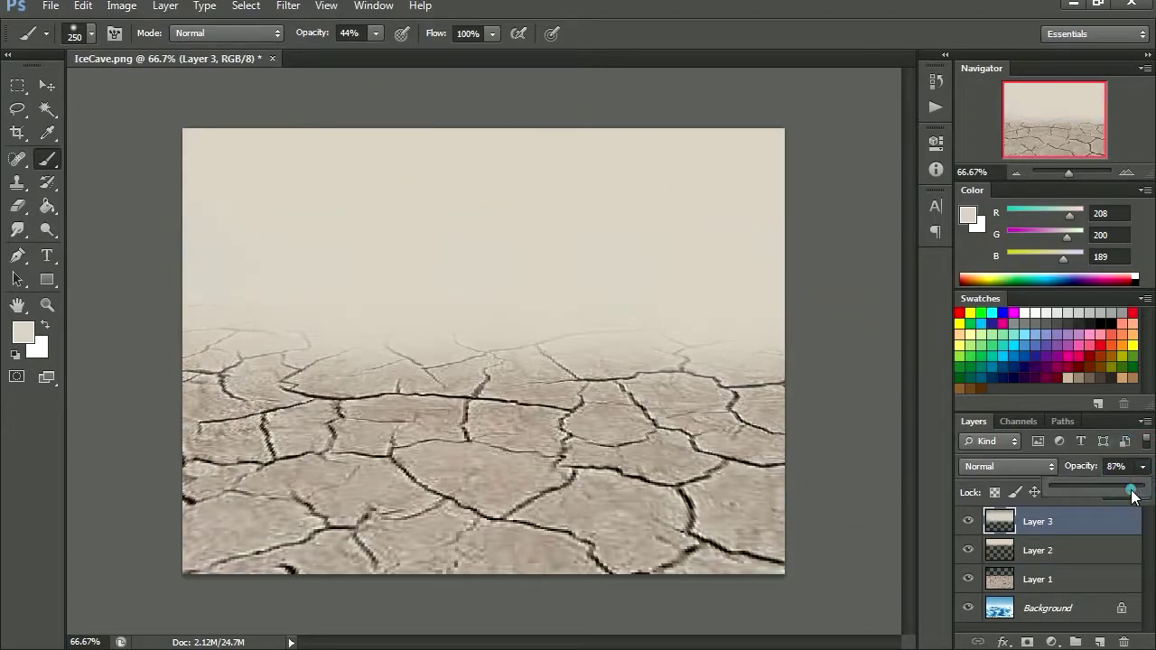
drag(1112, 490, 1110, 490)
key(alt+bracketleft)
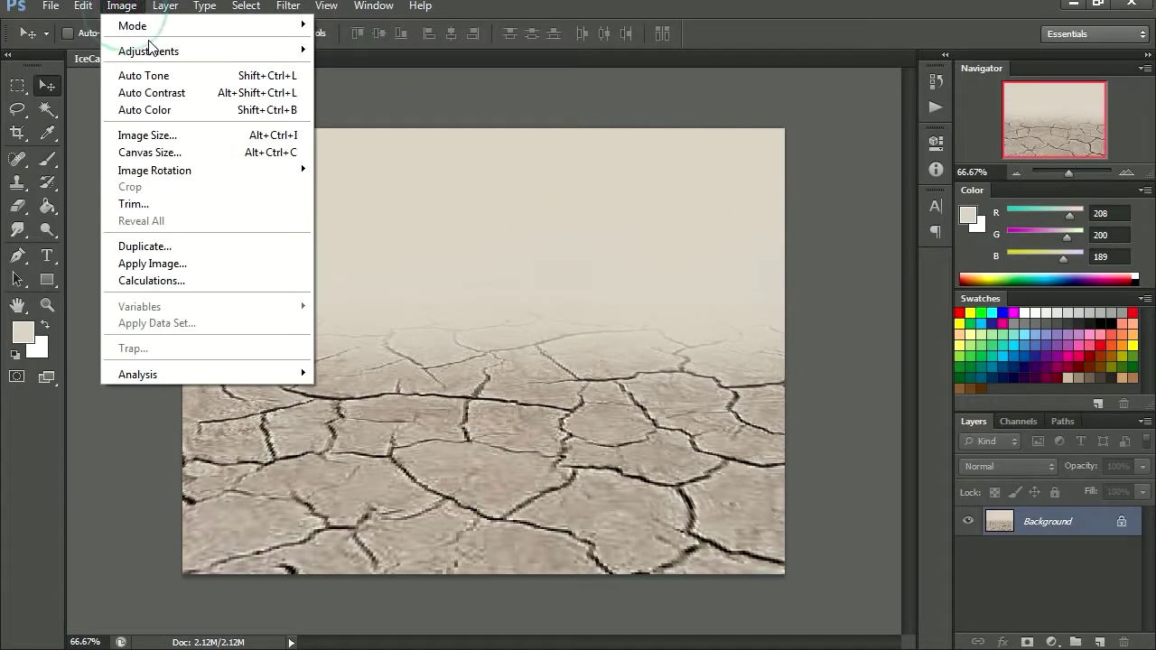
- Raise Vibrance to +51, choose PNG format and name the file superdry
mouse_move(180, 52)
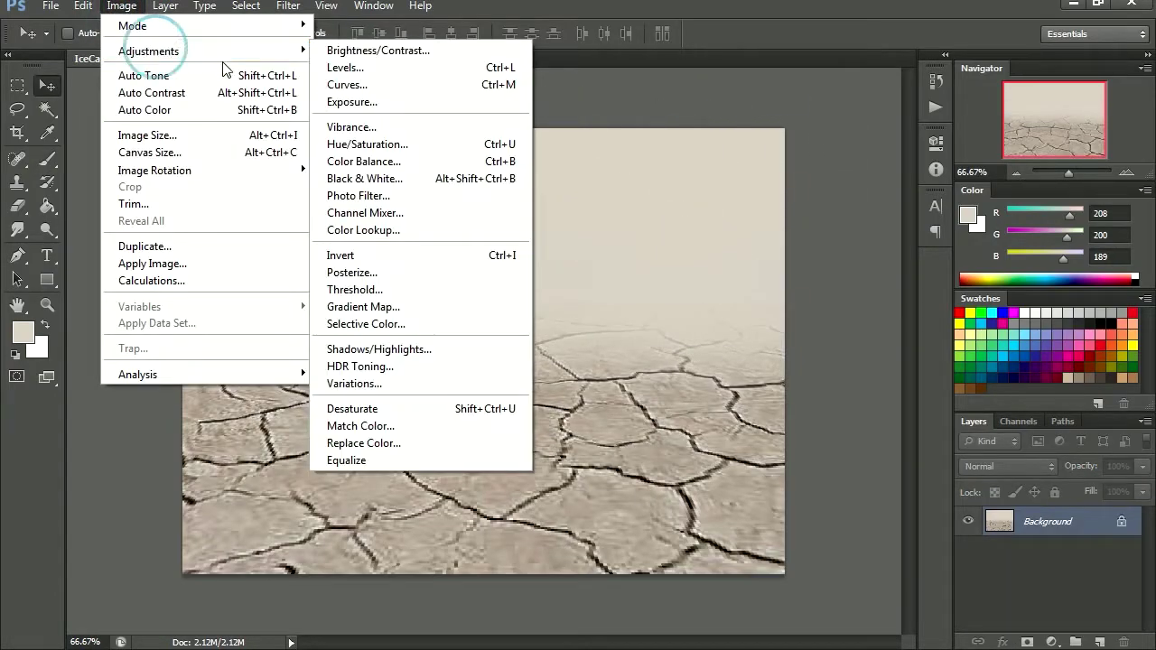
click(371, 123)
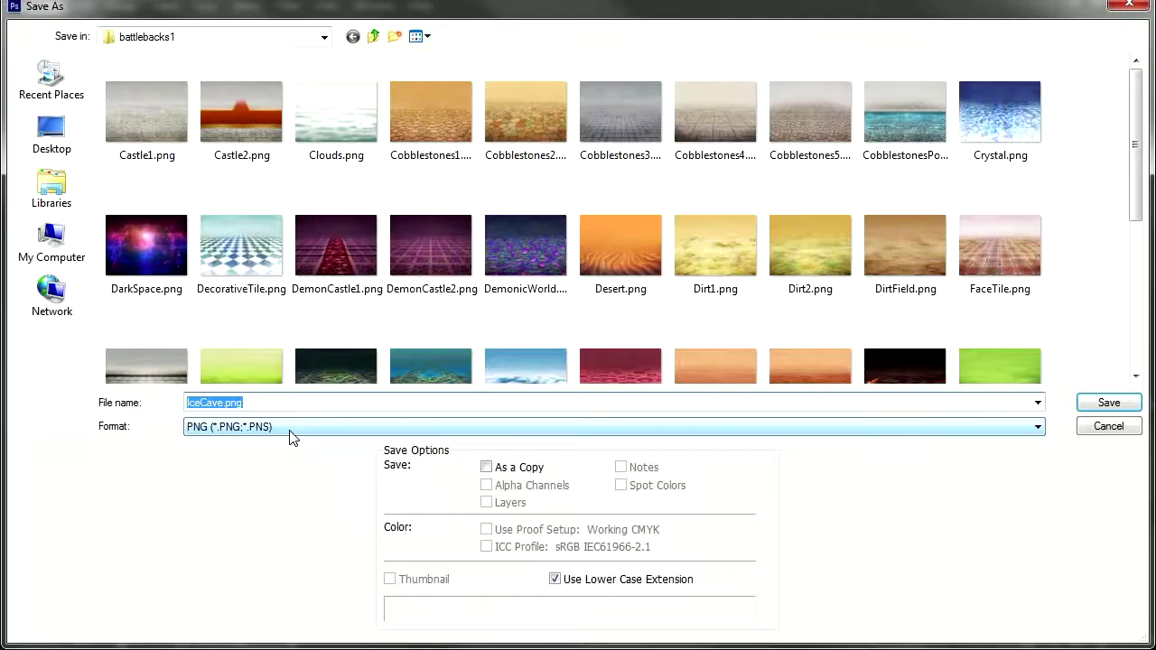
click(293, 432)
click(280, 433)
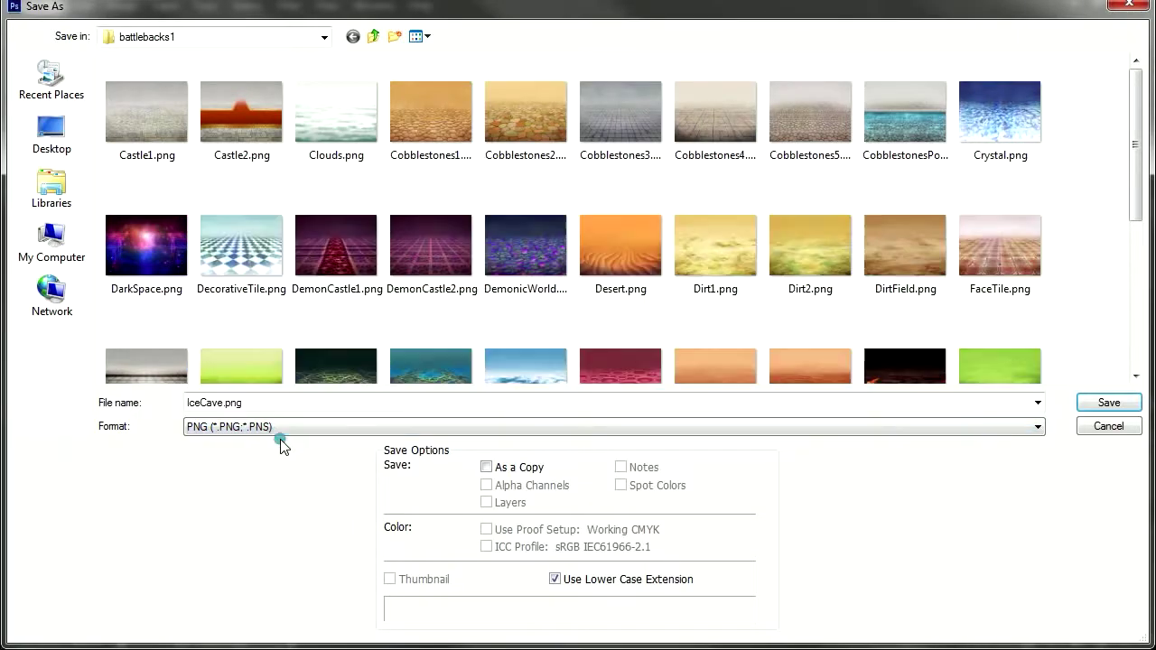
text(supe)
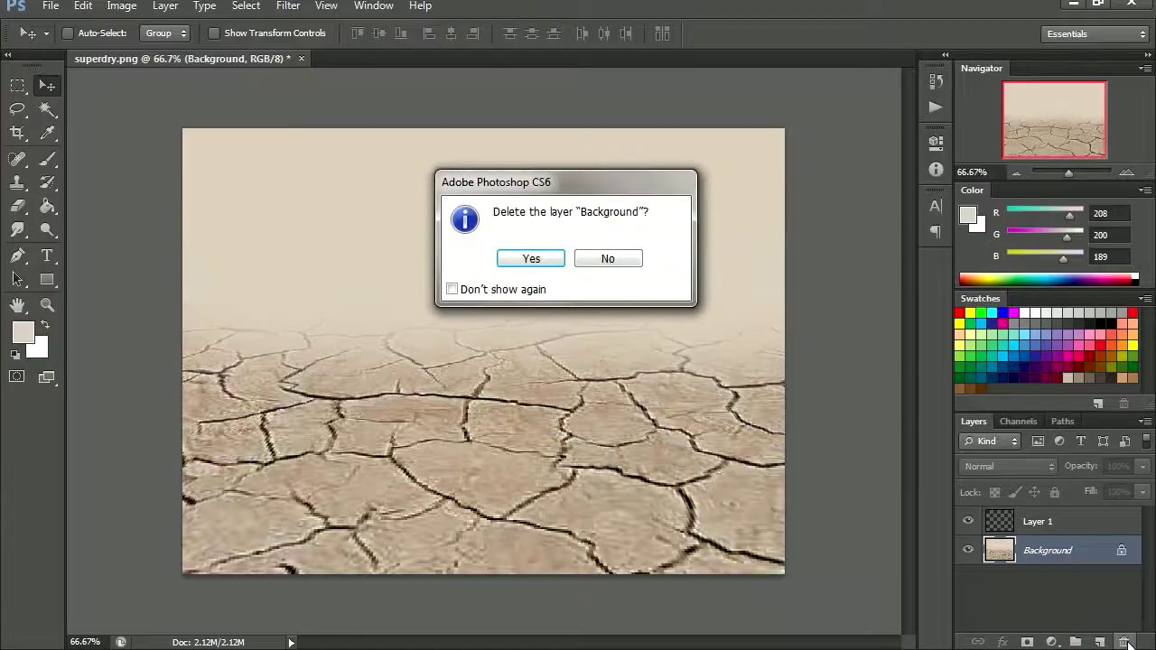
click(531, 261)
- Save the image as superdry.png into the battlebacks2 folder
key(ctrl+shift+s)
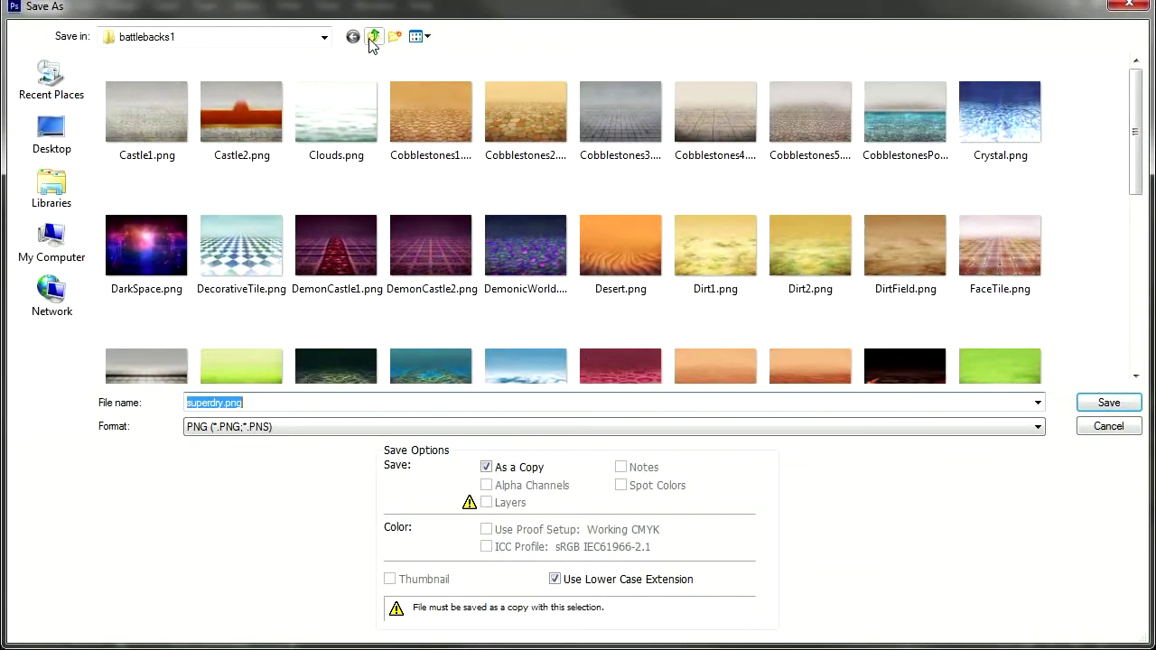
click(372, 37)
double_click(181, 119)
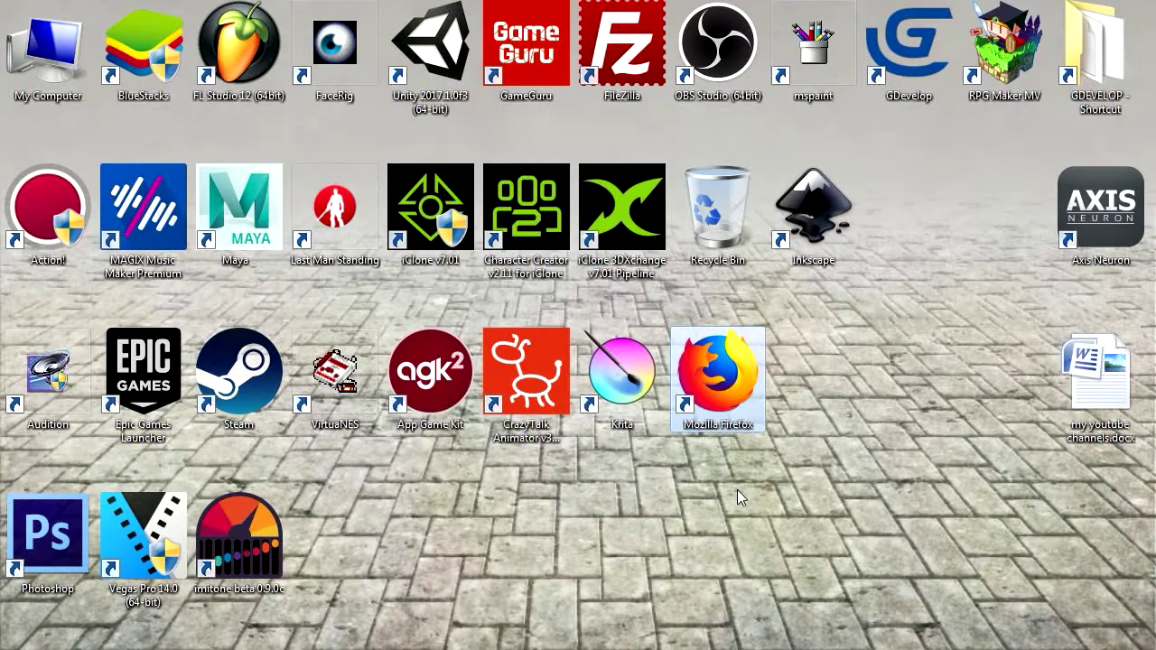
- Launch RPG Maker MV, check the Troops tab in the Database, then close it
double_click(1005, 45)
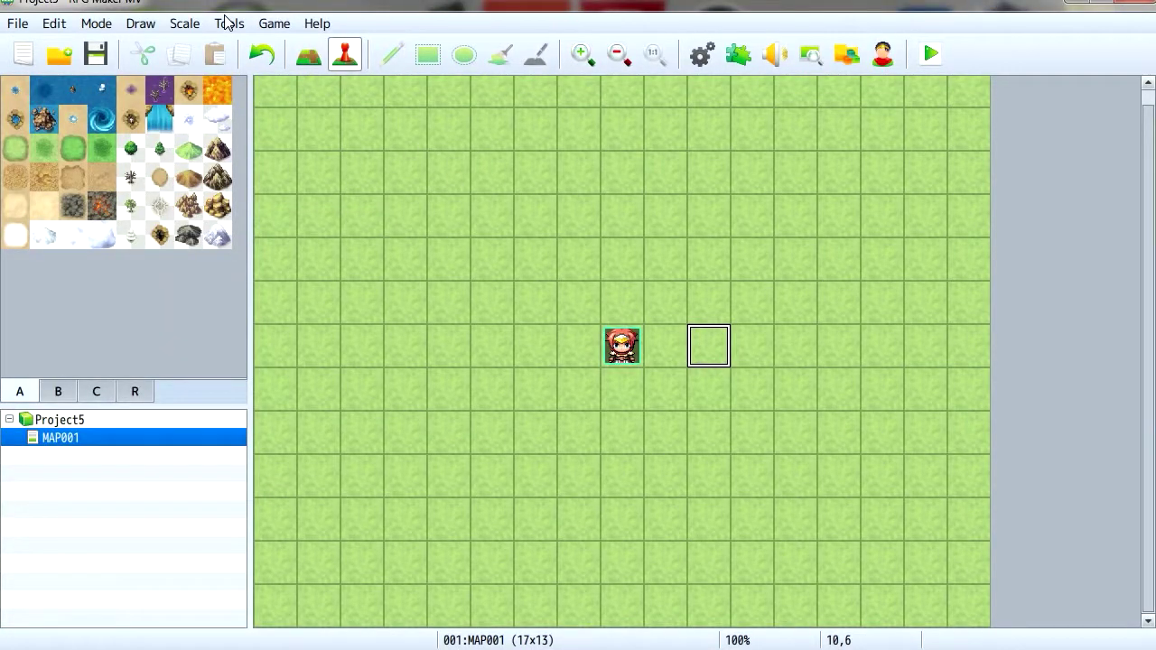
click(229, 21)
click(260, 45)
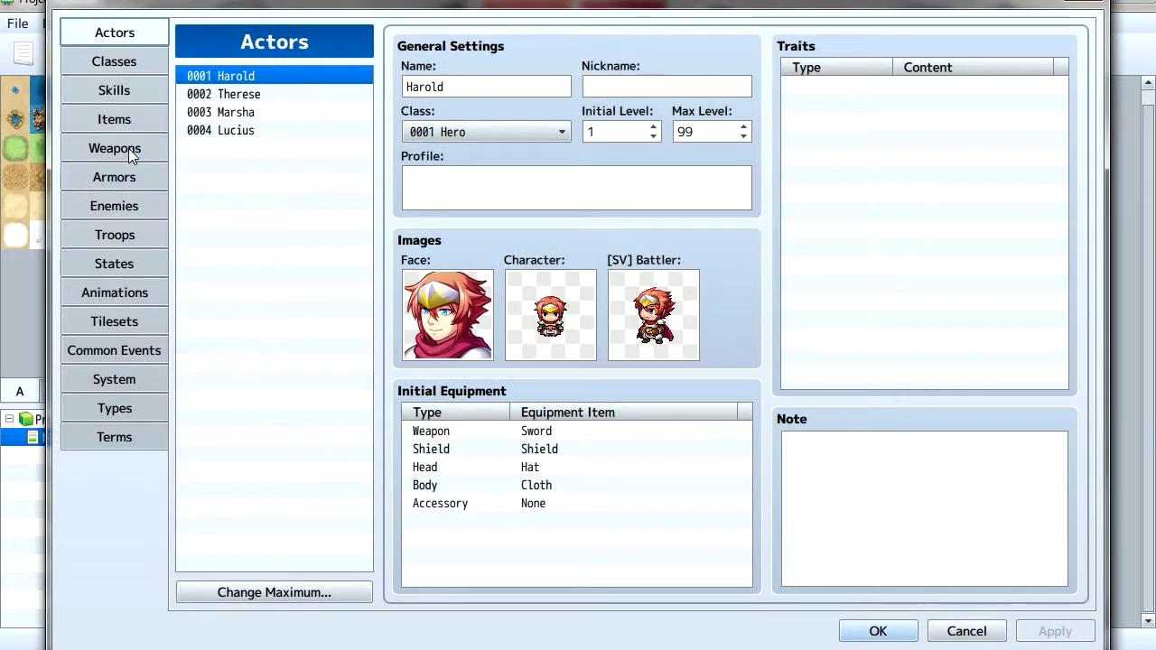
click(116, 264)
click(123, 237)
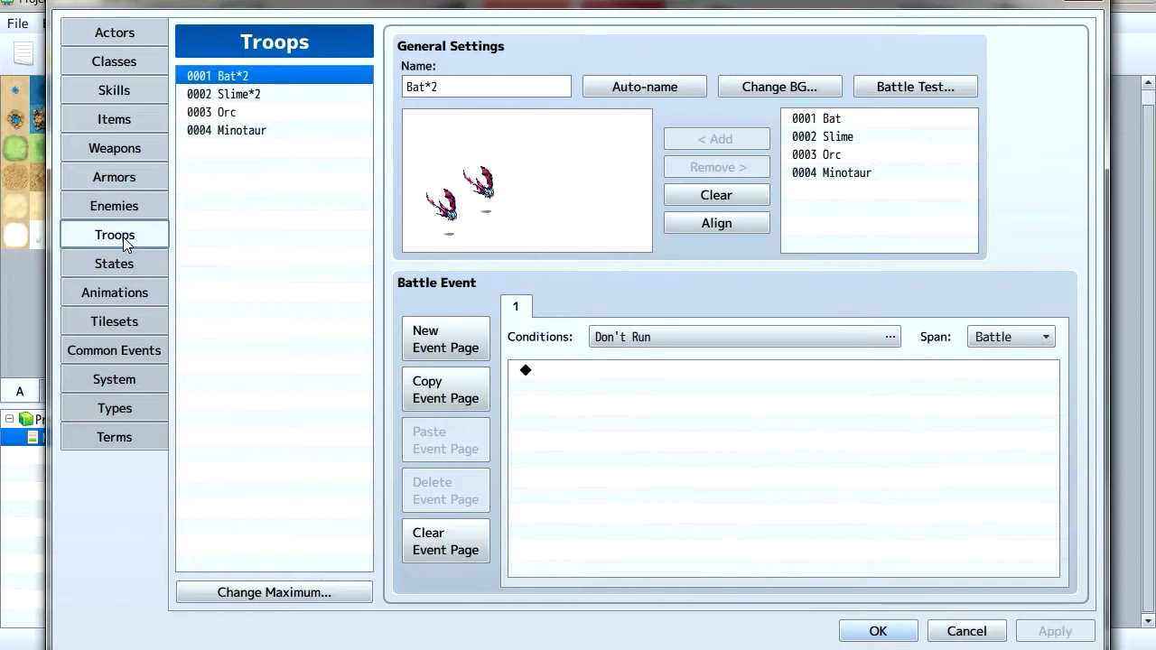
key(Escape)
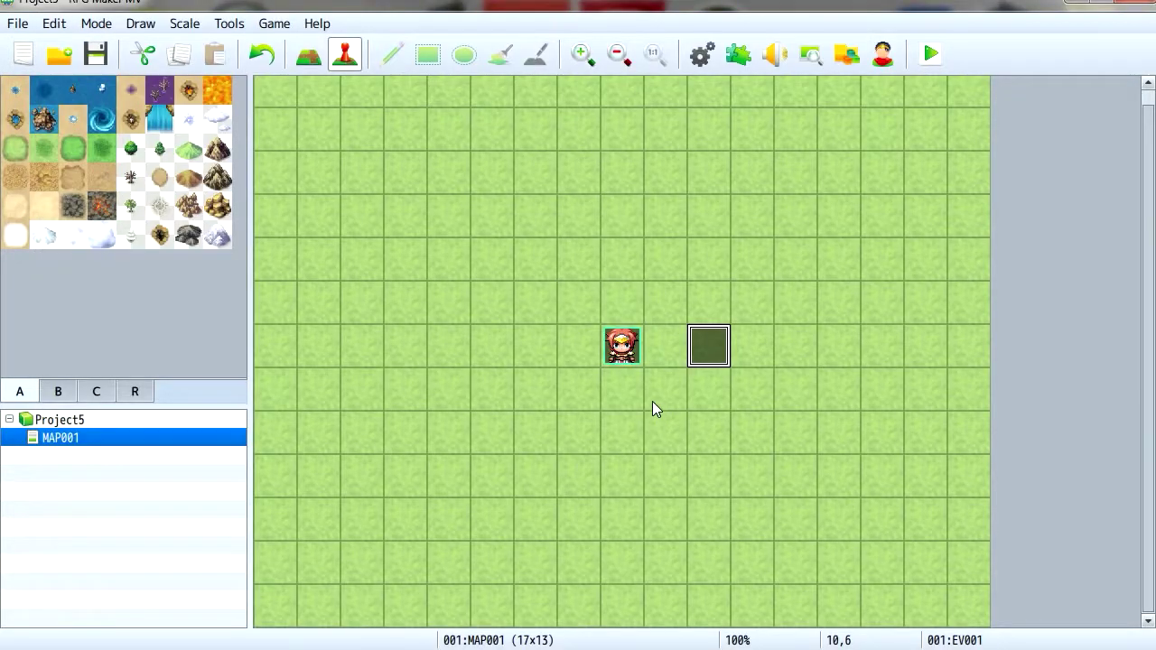
- Add a Change Battle Back command to EV001 using superdry and blank images
double_click(710, 351)
double_click(713, 379)
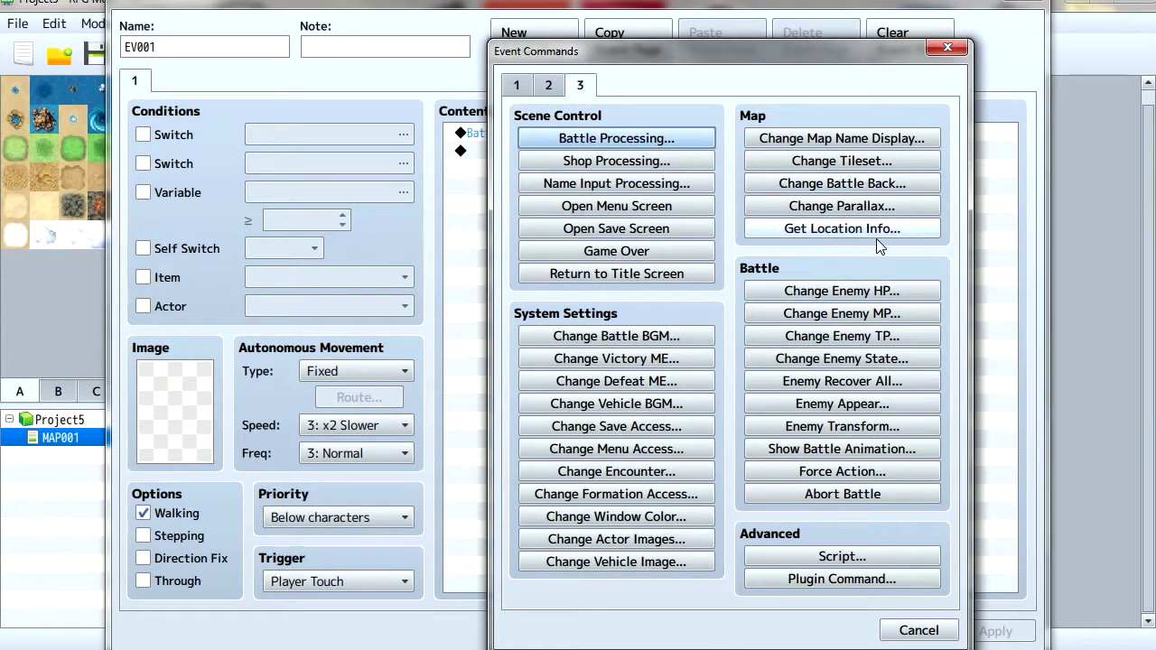
click(872, 185)
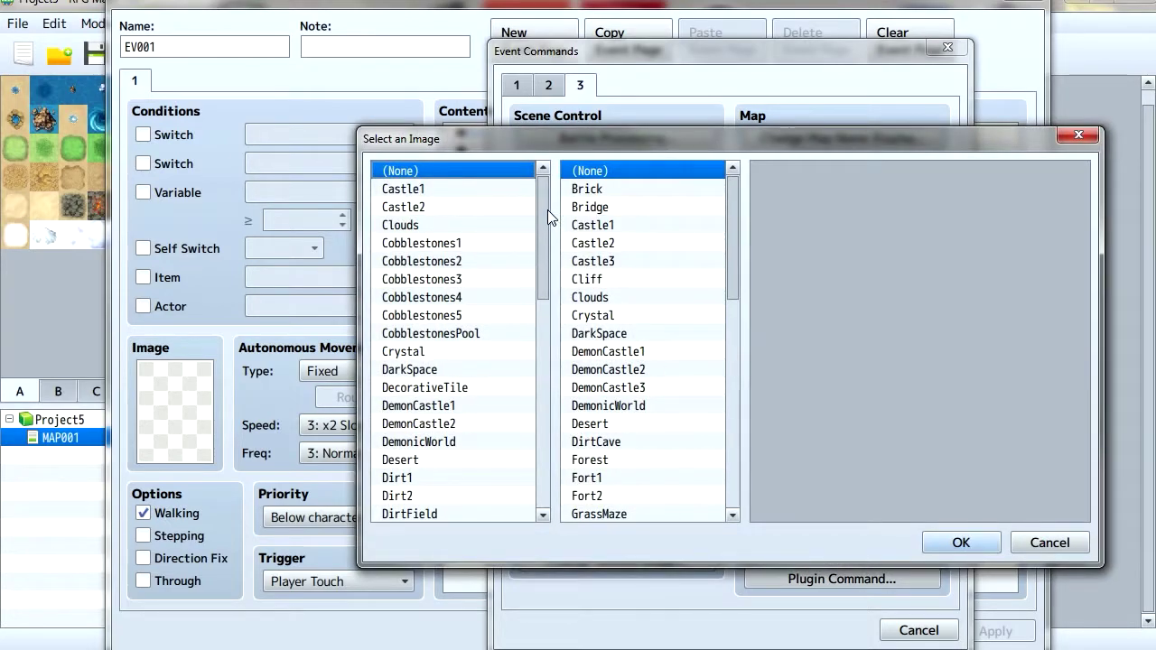
drag(548, 211, 542, 440)
click(422, 515)
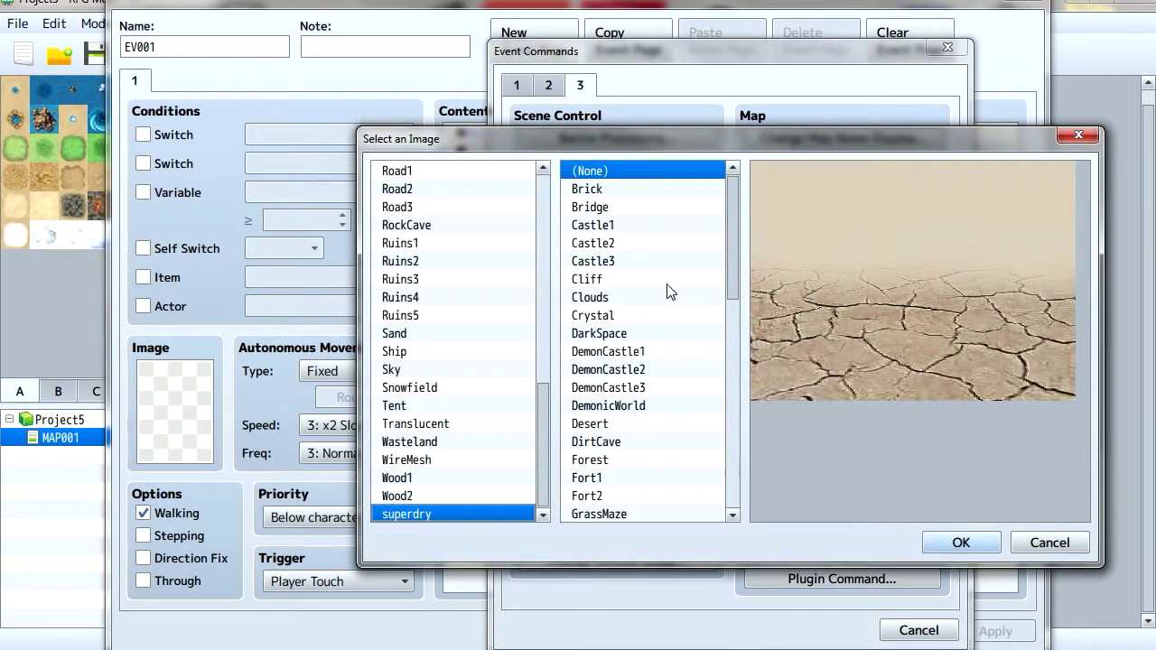
drag(728, 231, 718, 483)
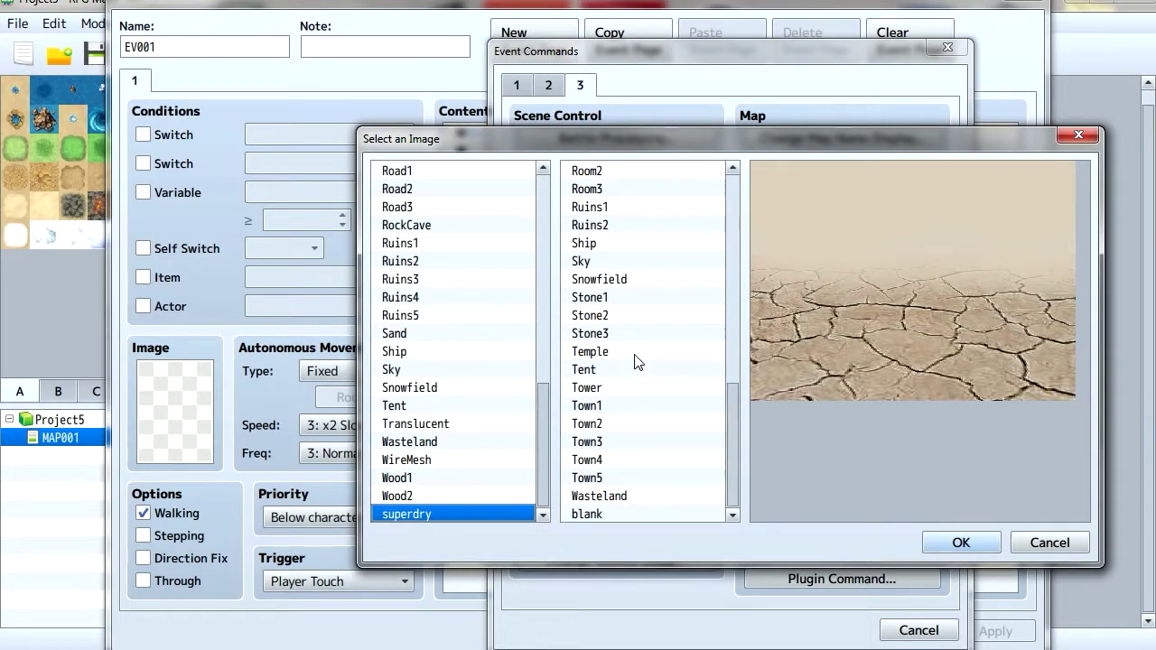
click(591, 515)
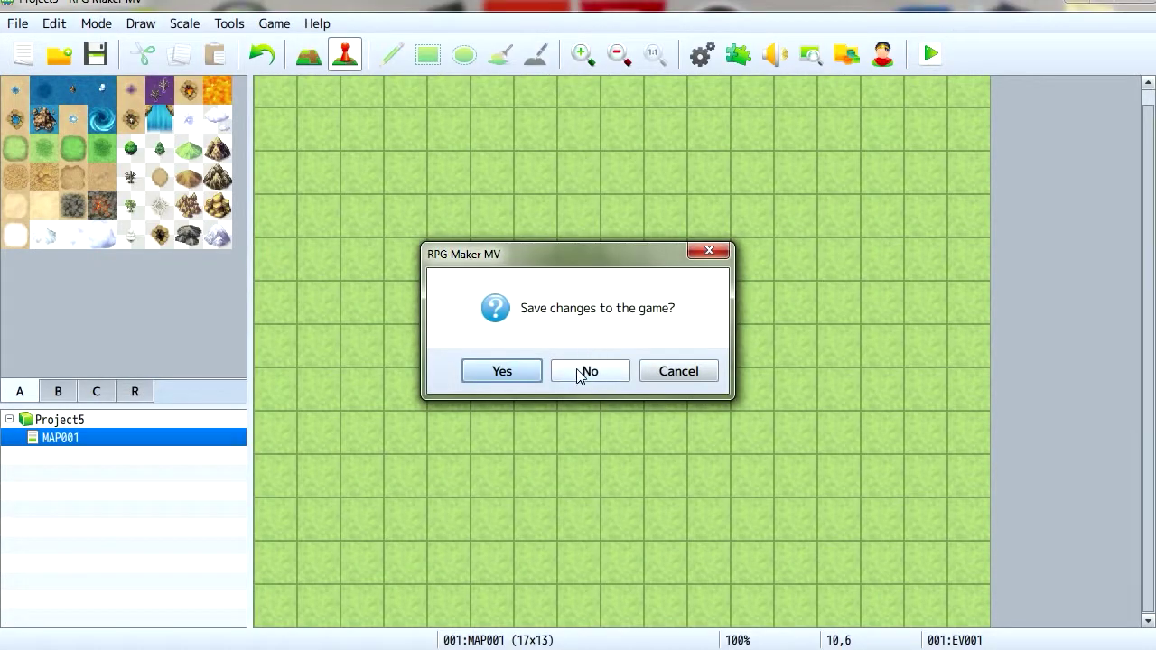
click(502, 371)
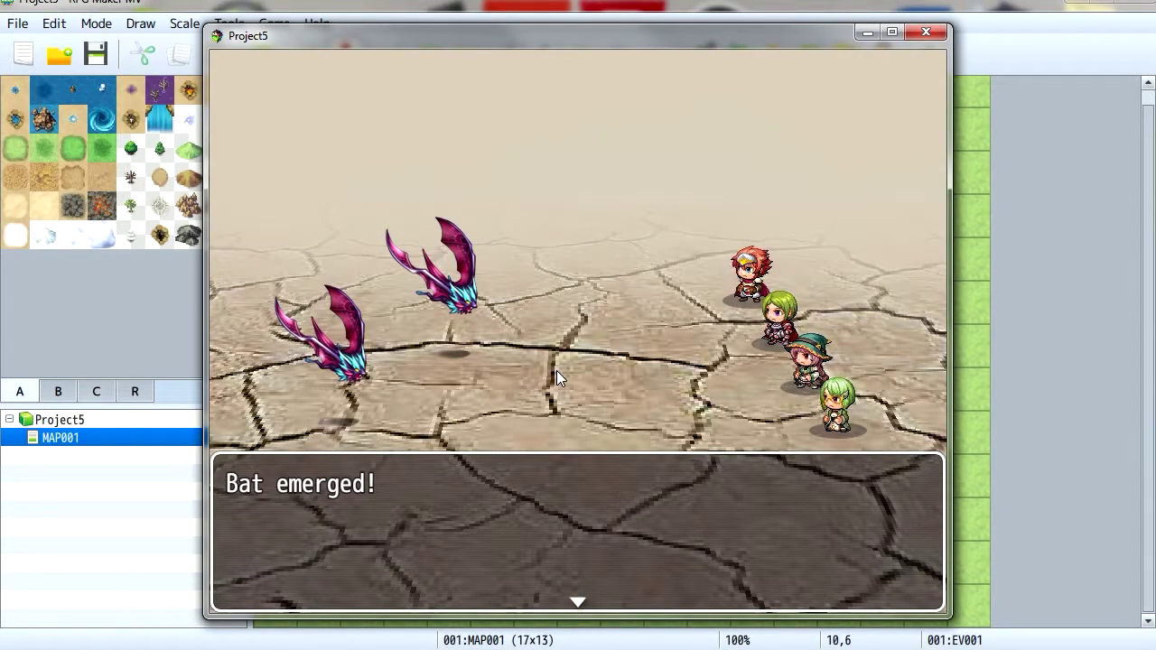
- Start the bat battle, choose Fight, and have Marsha attack Bat B
key(Return)
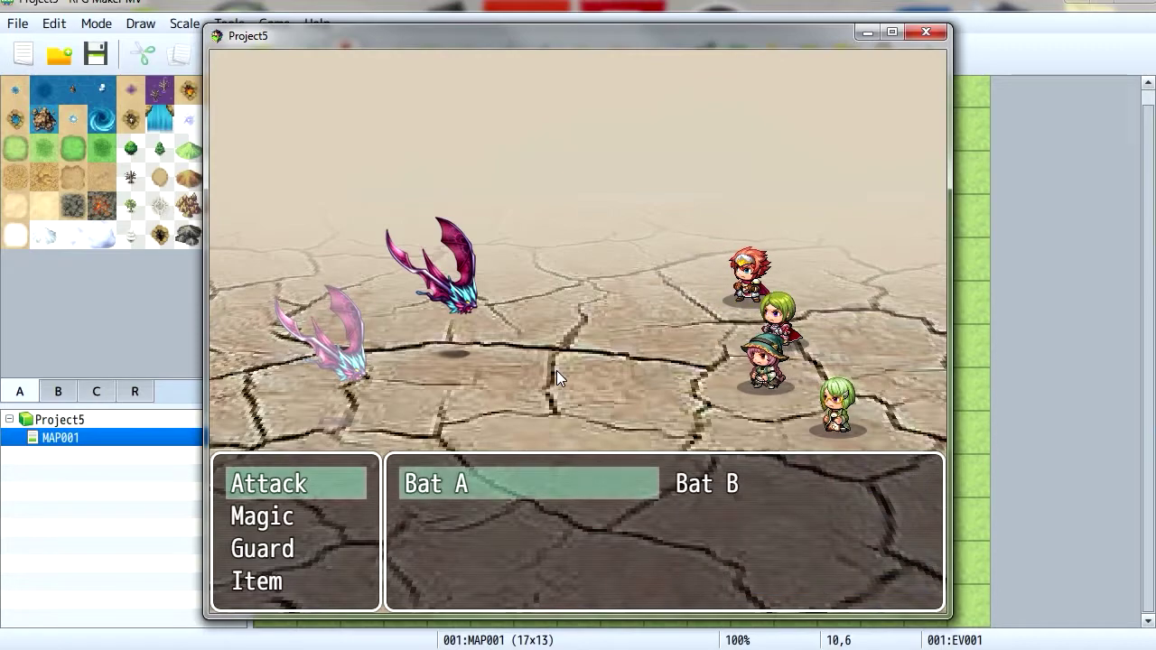
key(Return)
key(Return)
key(Return)
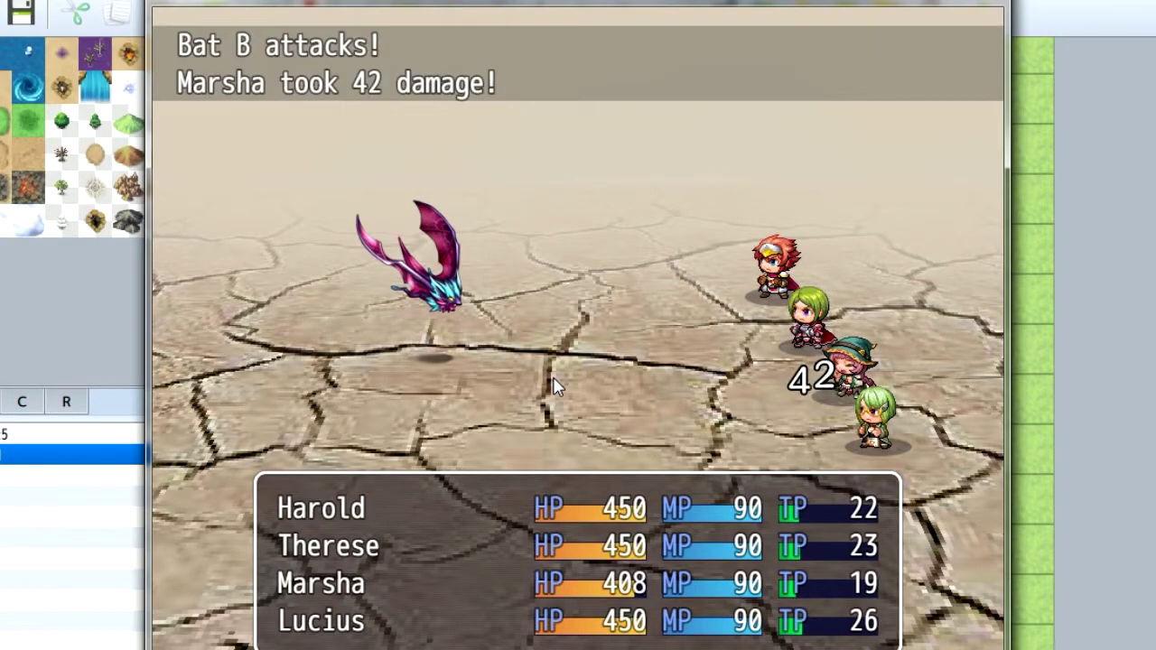
key(Return)
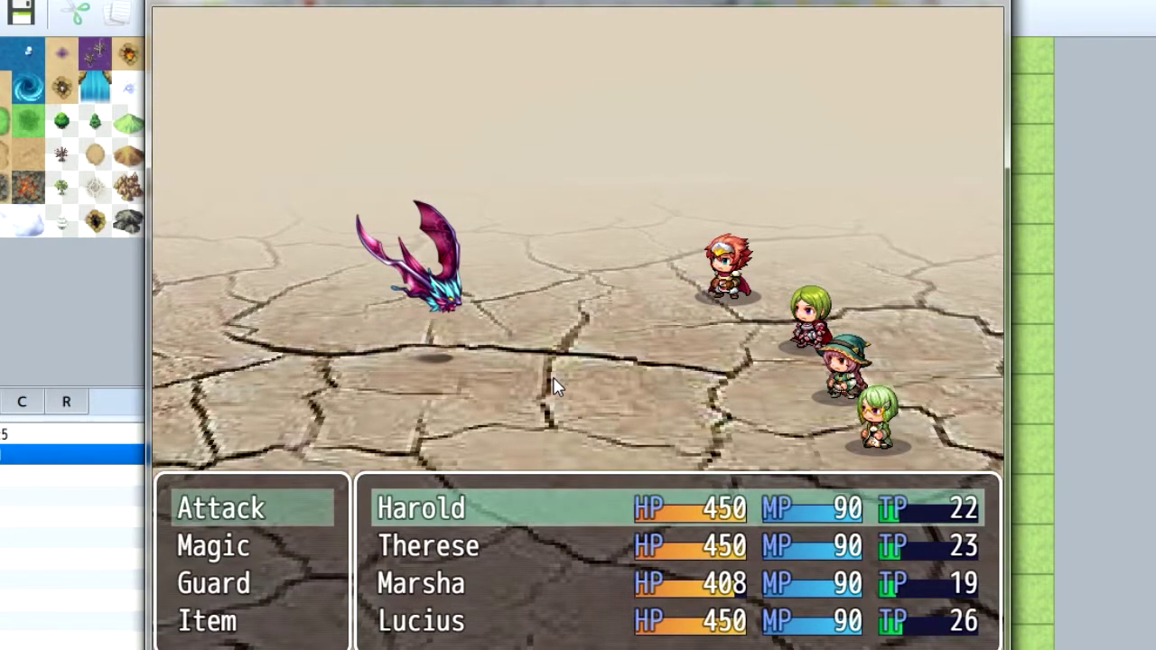
key(Return)
key(Return)
key(Return)
key(Return)
key(Return)
key(Return)
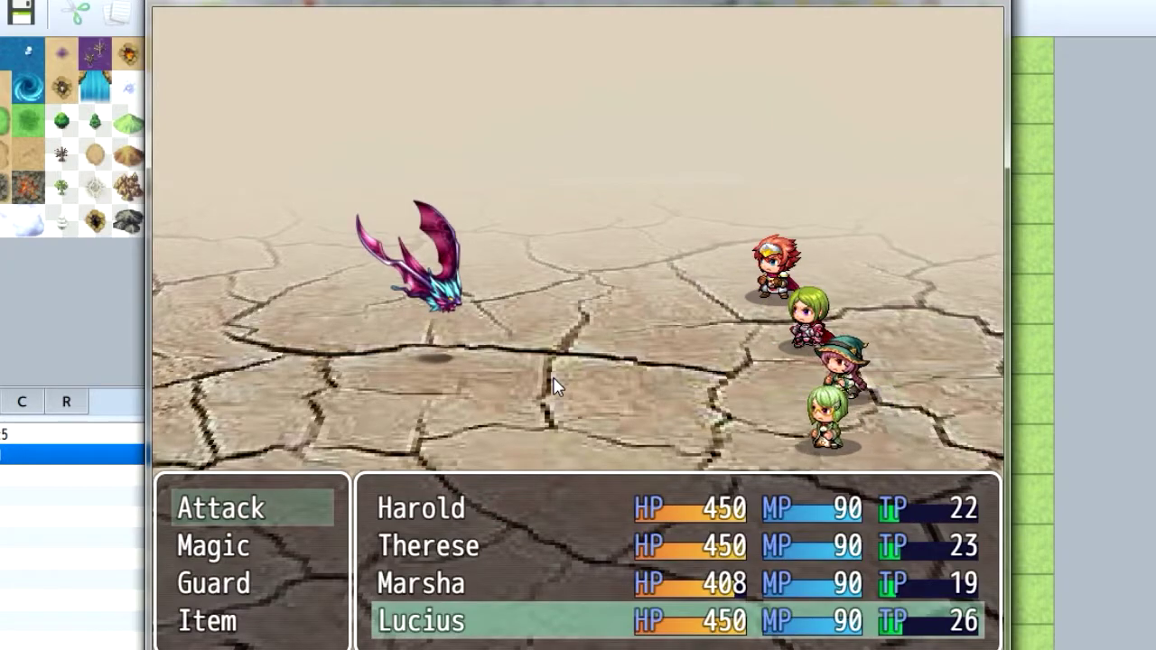
key(Return)
key(Return)
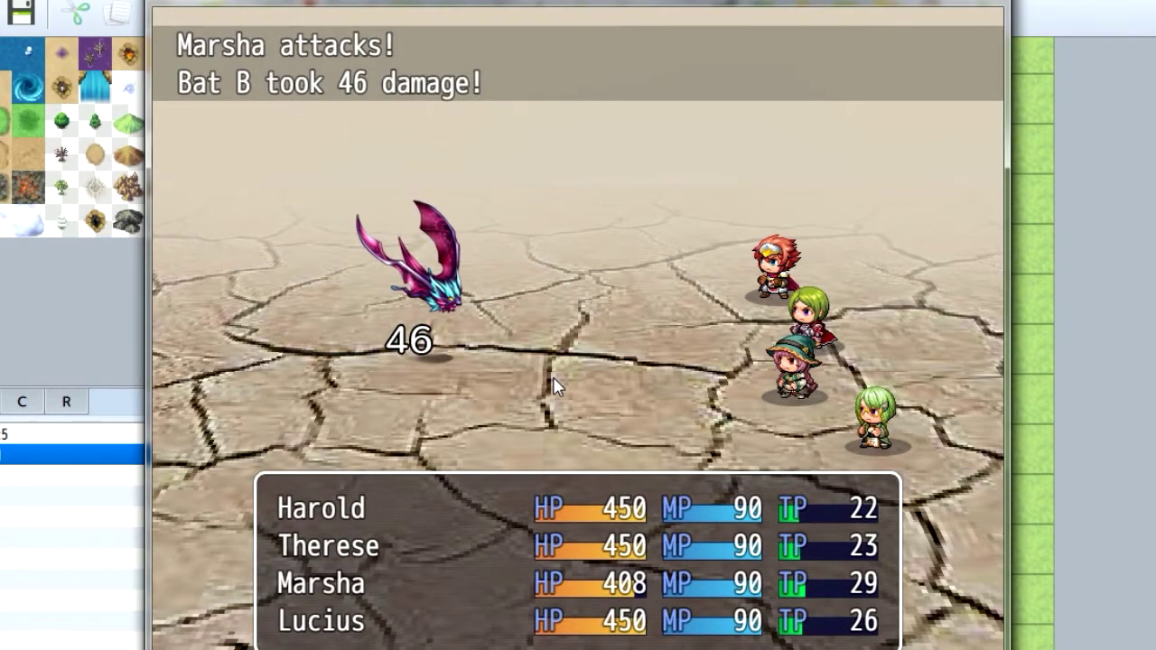